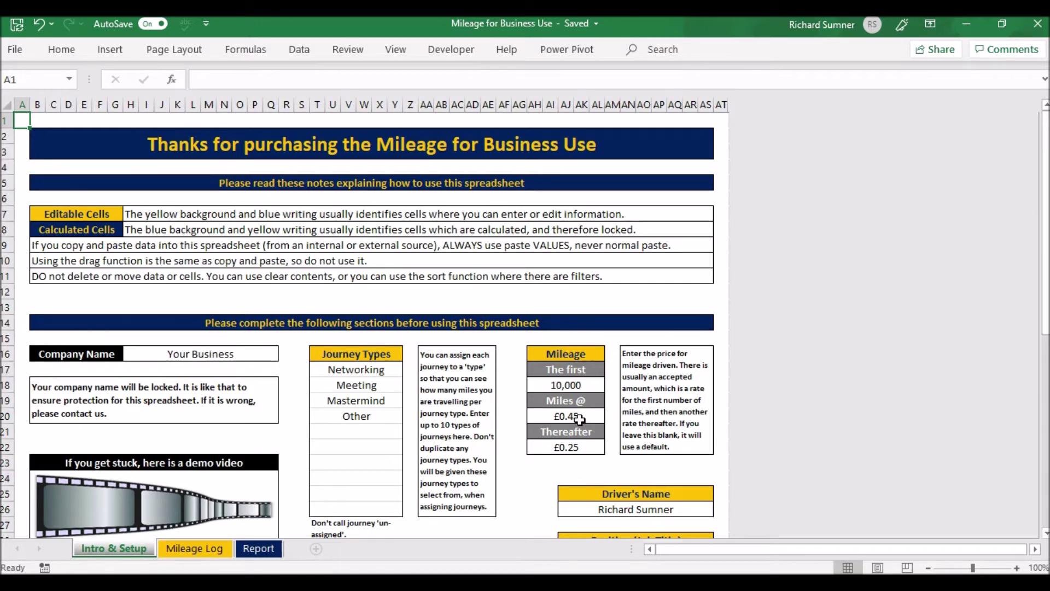
Step: Examine the setup sections for journey types, mileage rates, starting month and year, and driver details, and go back to cell A1
scroll(579, 419, down, 2)
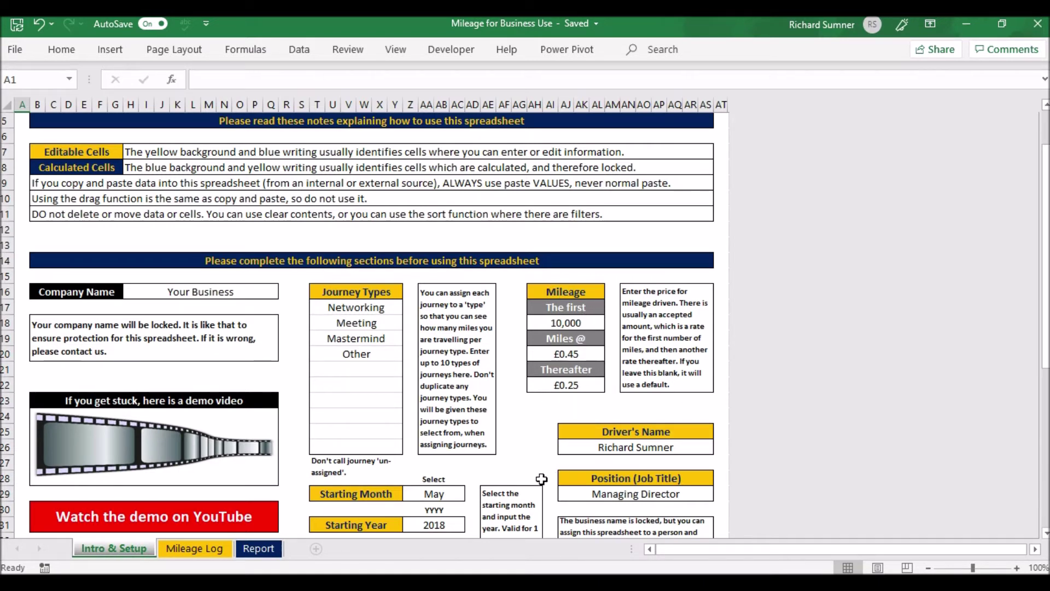
scroll(542, 479, down, 1)
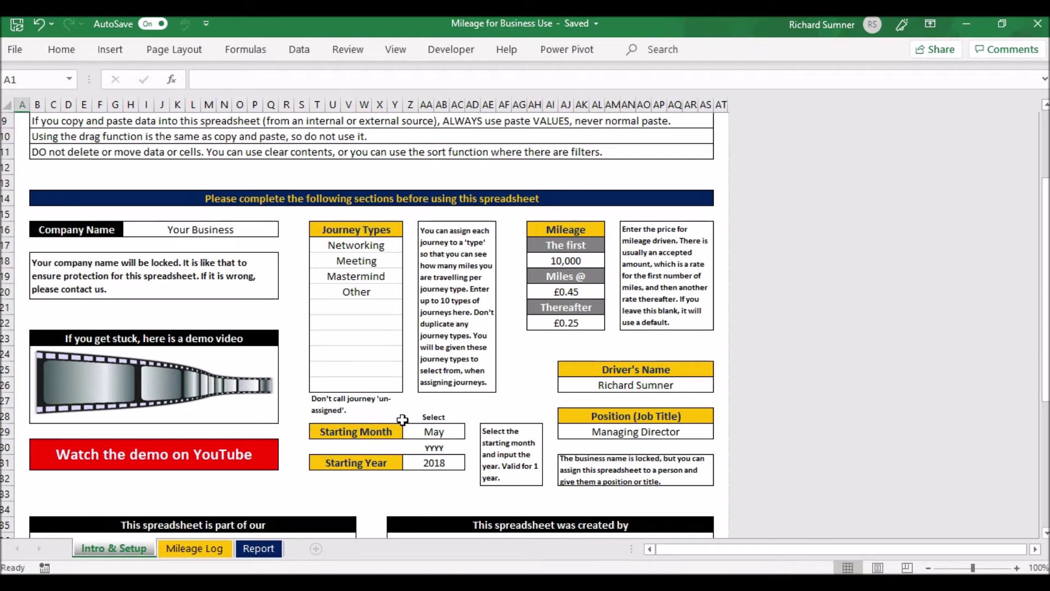
scroll(402, 419, down, 1)
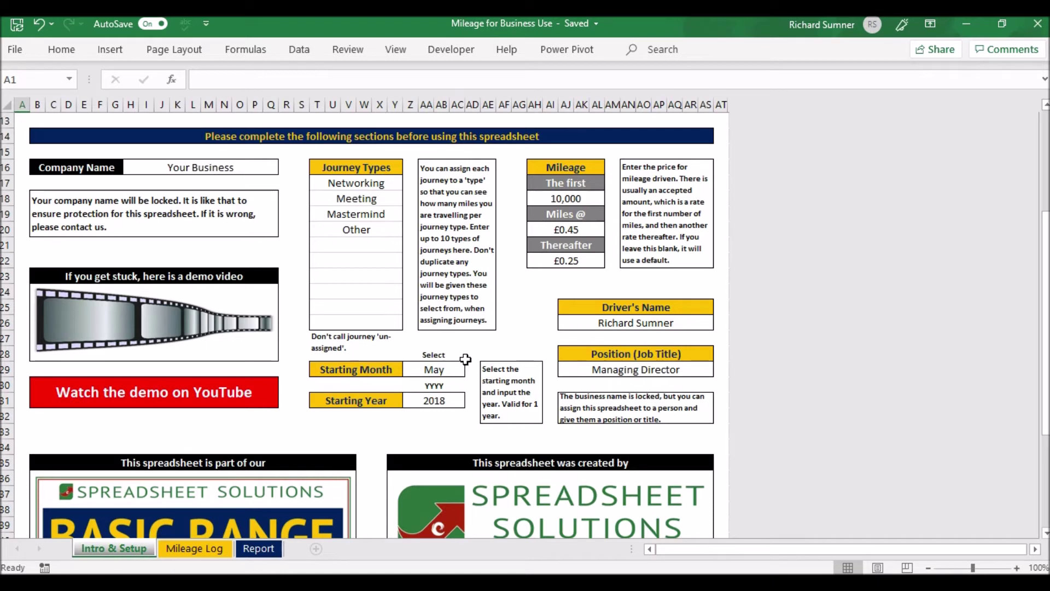
click(469, 338)
key(Left)
key(Left)
key(Left)
key(Left)
key(Left)
key(Left)
key(Left)
key(Left)
key(Left)
key(Left)
key(Left)
key(Left)
key(Left)
key(Left)
key(Left)
key(Left)
key(Left)
key(Left)
key(Left)
key(Left)
key(ctrl+Home)
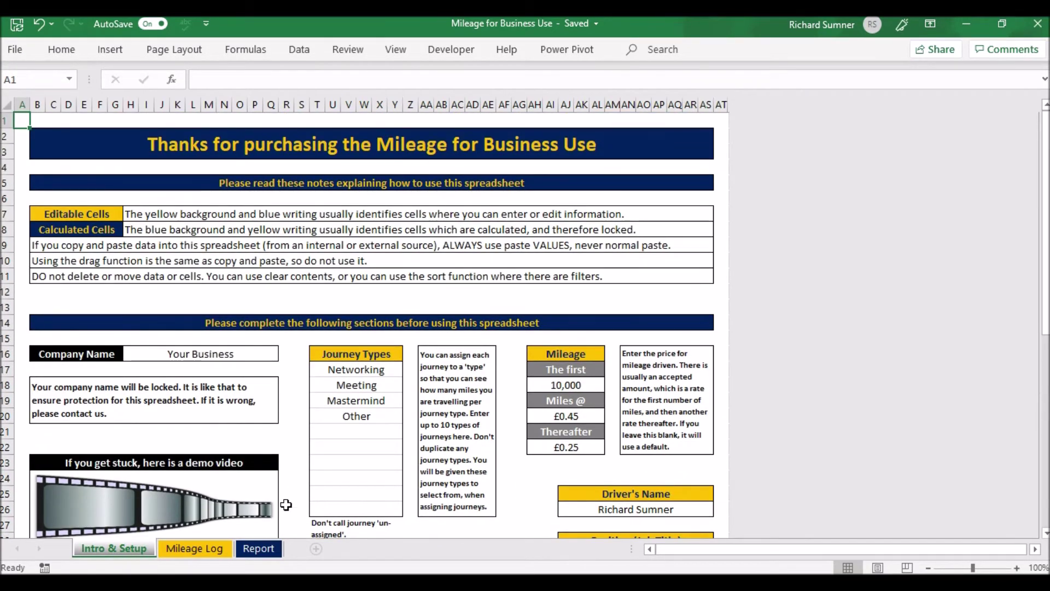
Step: Set the type of the first journey in the Mileage Log sheet to Networking
click(196, 548)
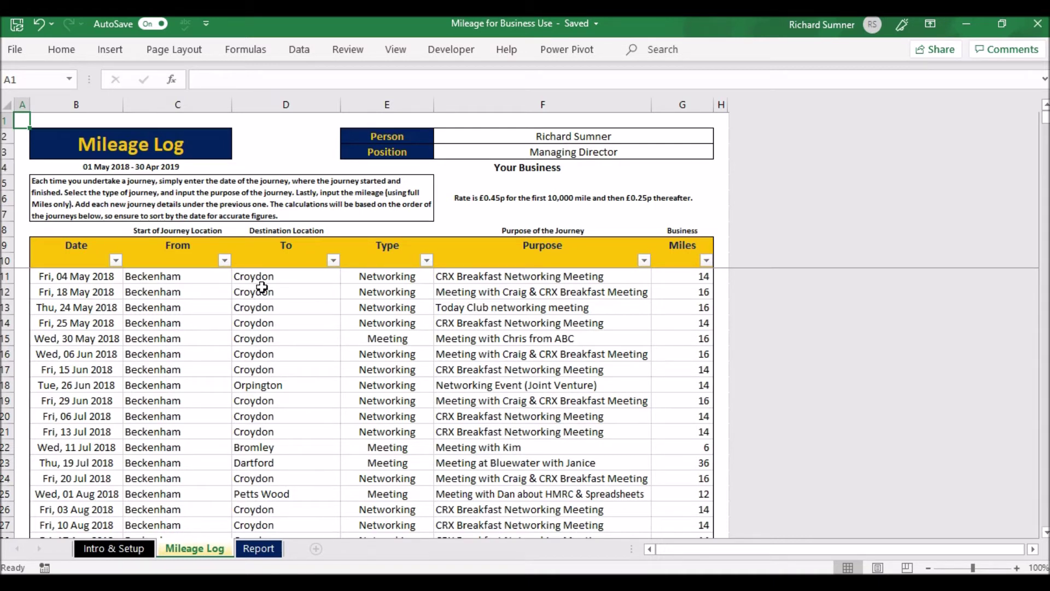
click(386, 280)
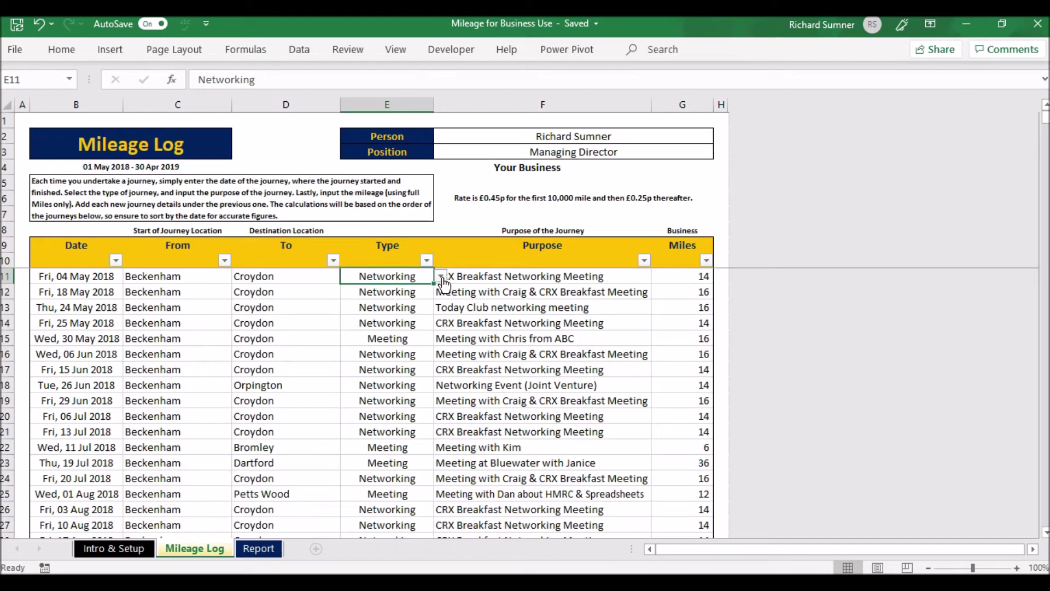
click(440, 277)
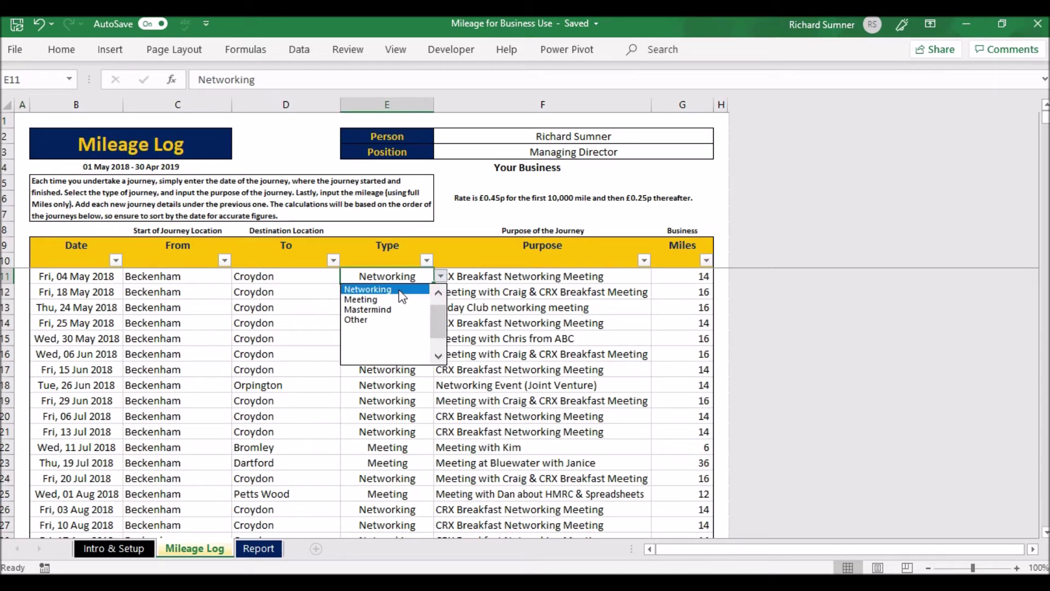
click(399, 290)
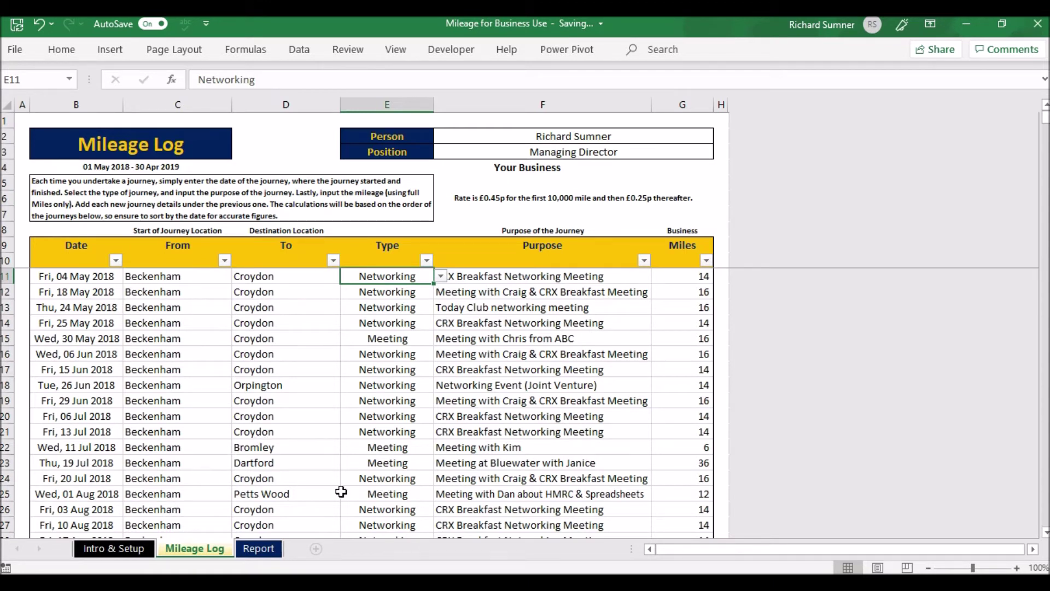
Step: Check the purpose and business miles of the first logged journey, and return to cell A1
click(513, 281)
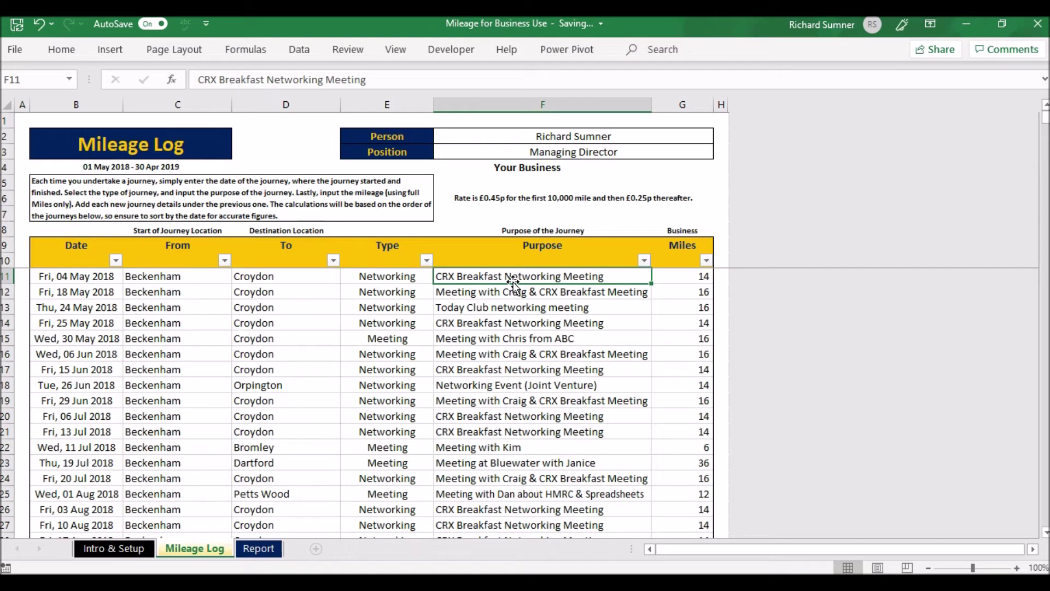
key(Tab)
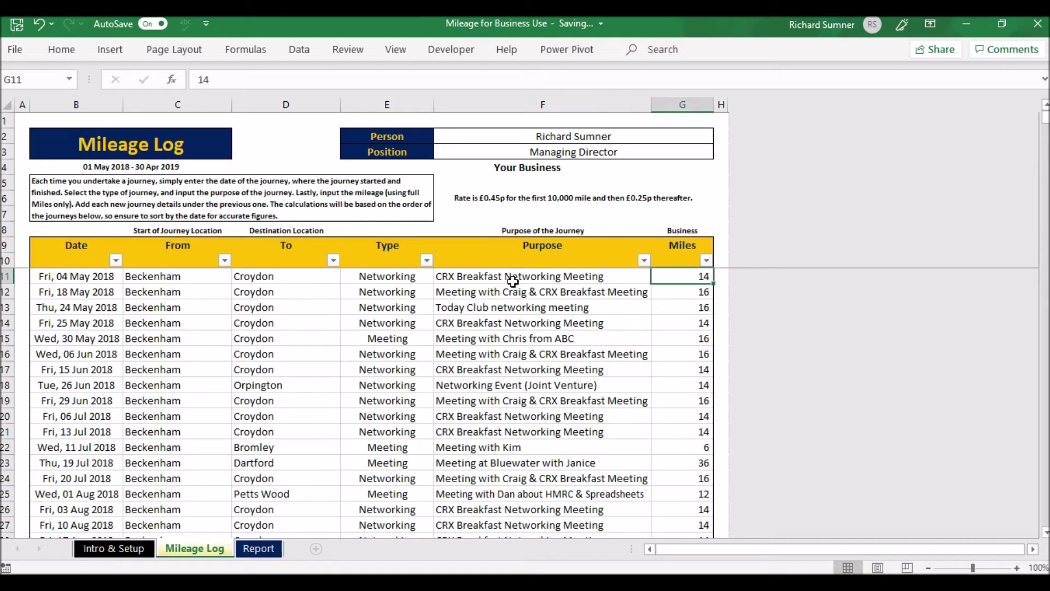
key(Left)
key(ctrl+Left)
key(Left)
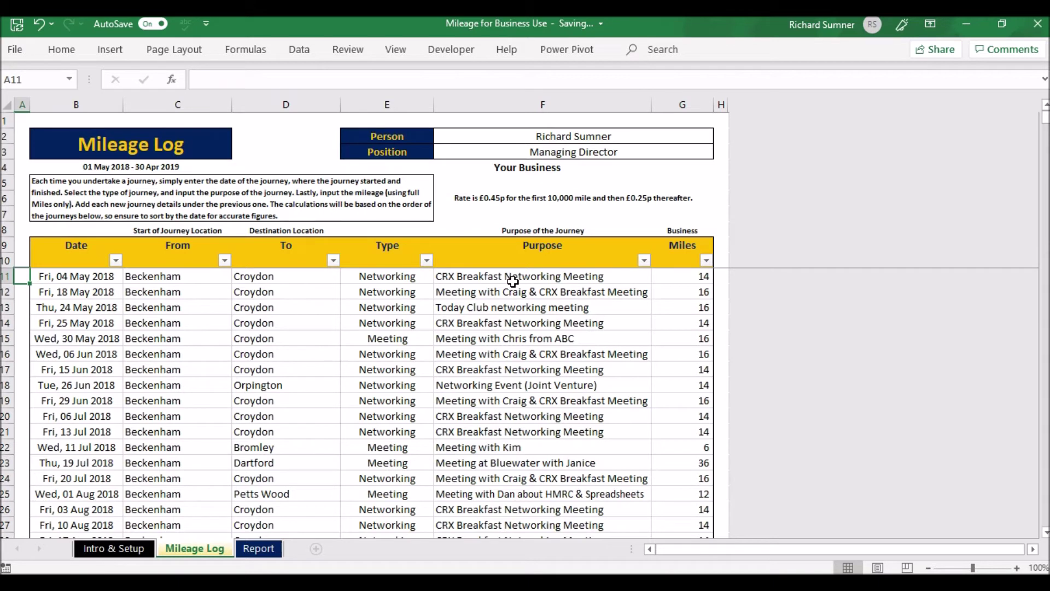
key(Up)
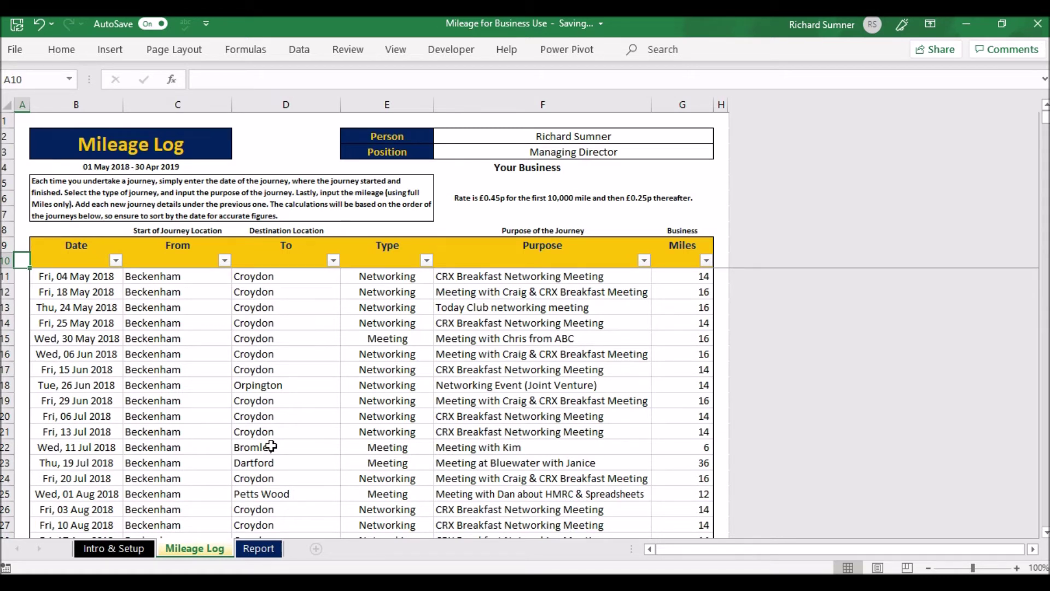
click(23, 126)
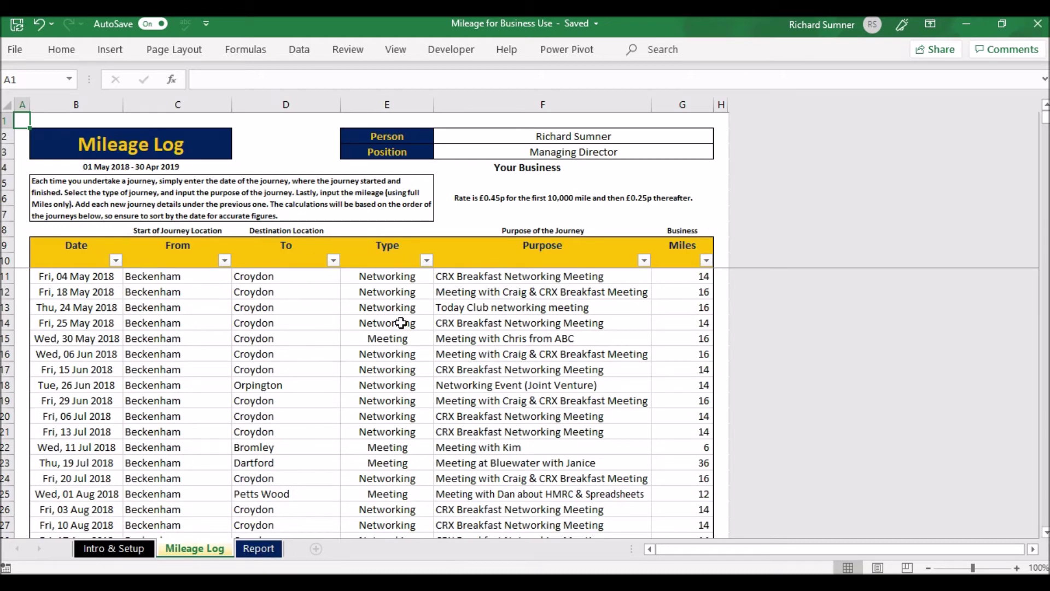
Step: Examine the Report sheet's monthly mileage chart, annual breakdown, cumulative mileage chart and numeric breakdown per month and type
click(139, 548)
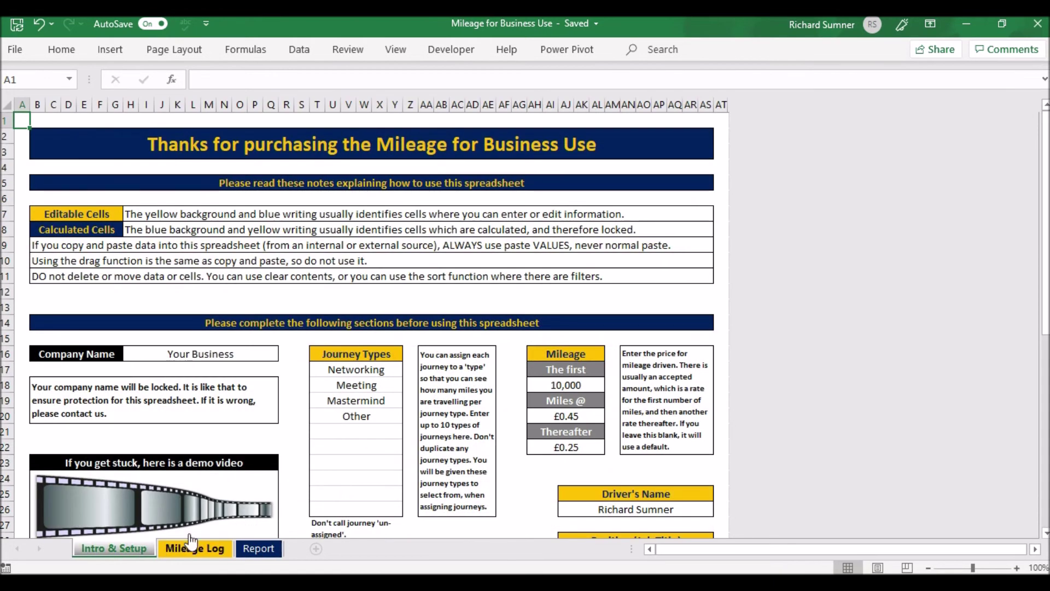
click(265, 549)
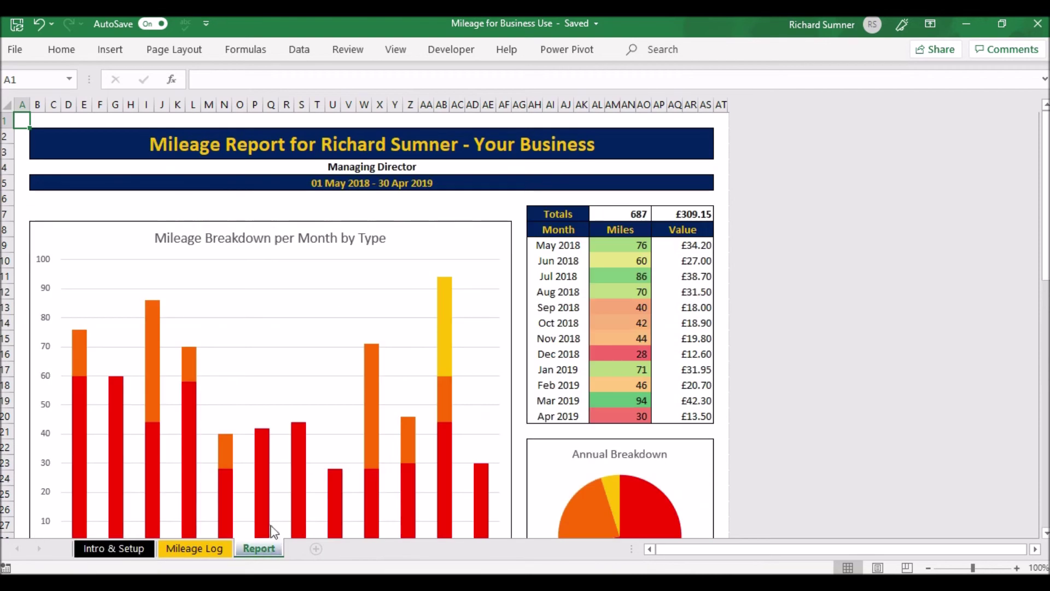
scroll(339, 293, down, 1)
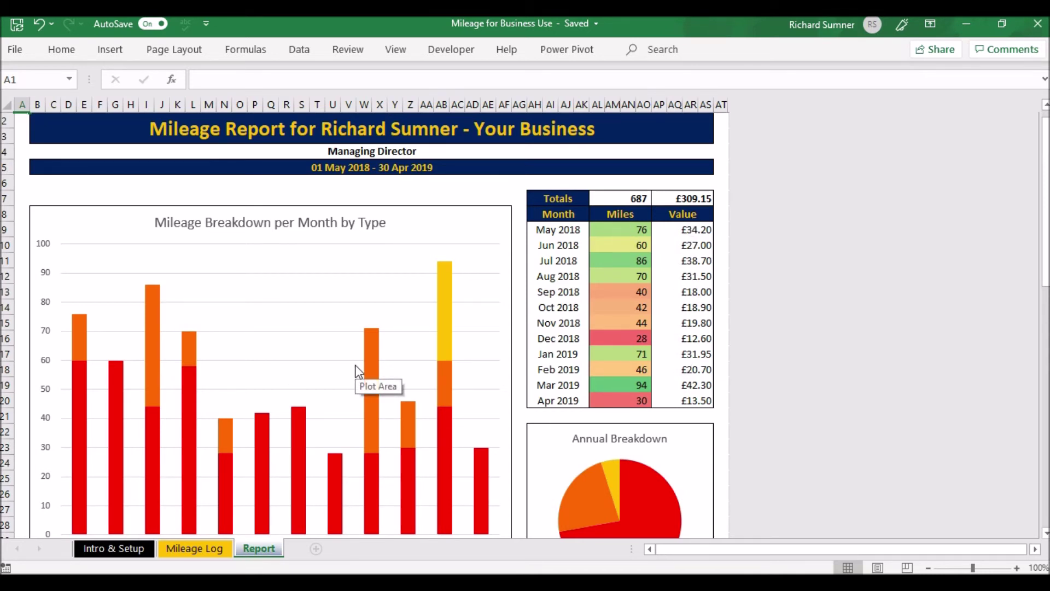
scroll(461, 261, down, 1)
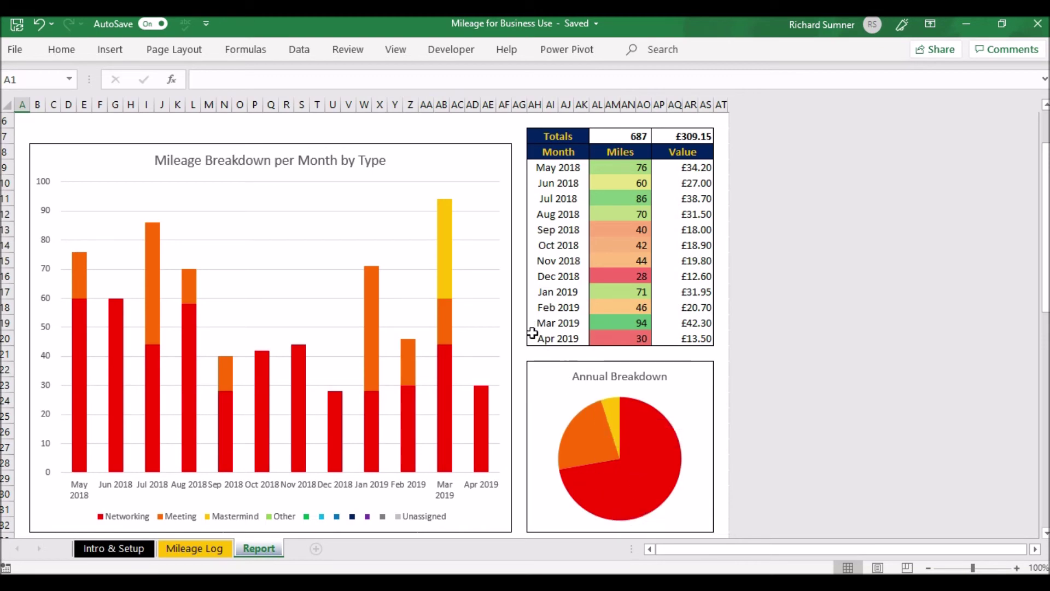
scroll(532, 332, up, 1)
scroll(532, 332, down, 1)
scroll(532, 332, down, 5)
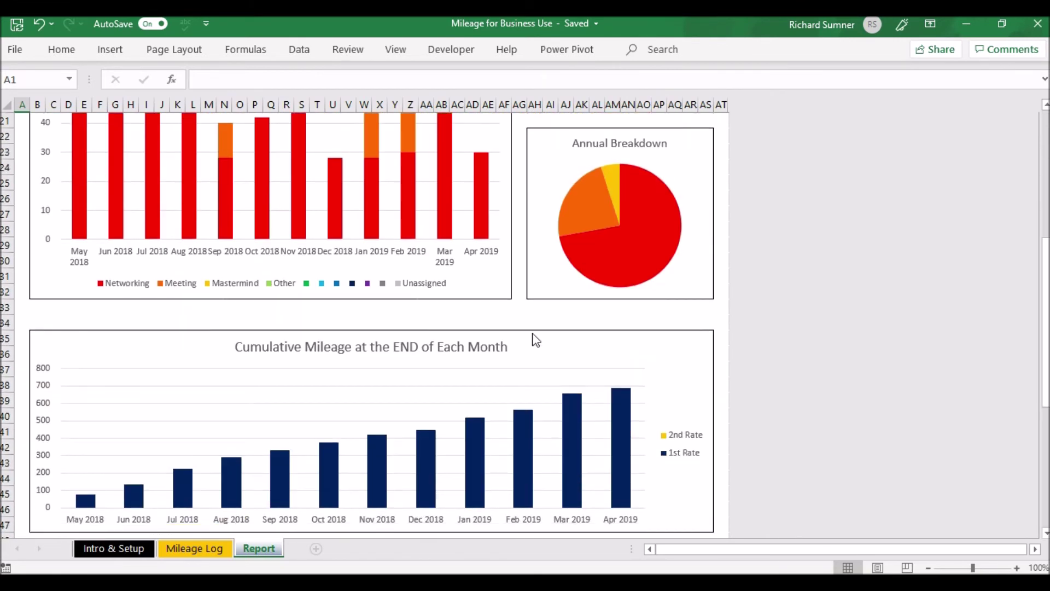
scroll(532, 333, down, 1)
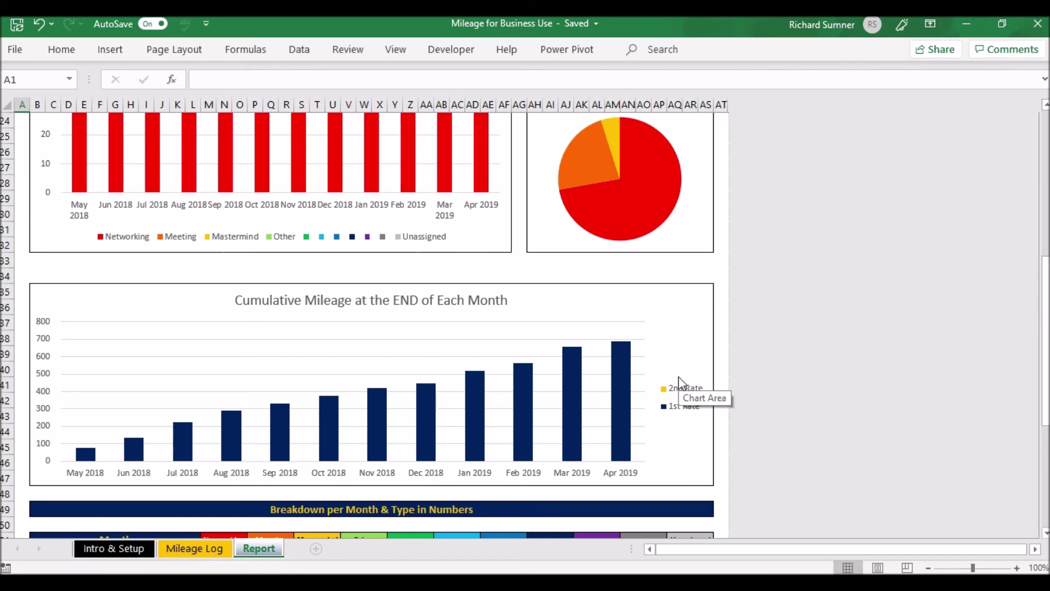
scroll(681, 383, down, 2)
scroll(678, 376, down, 2)
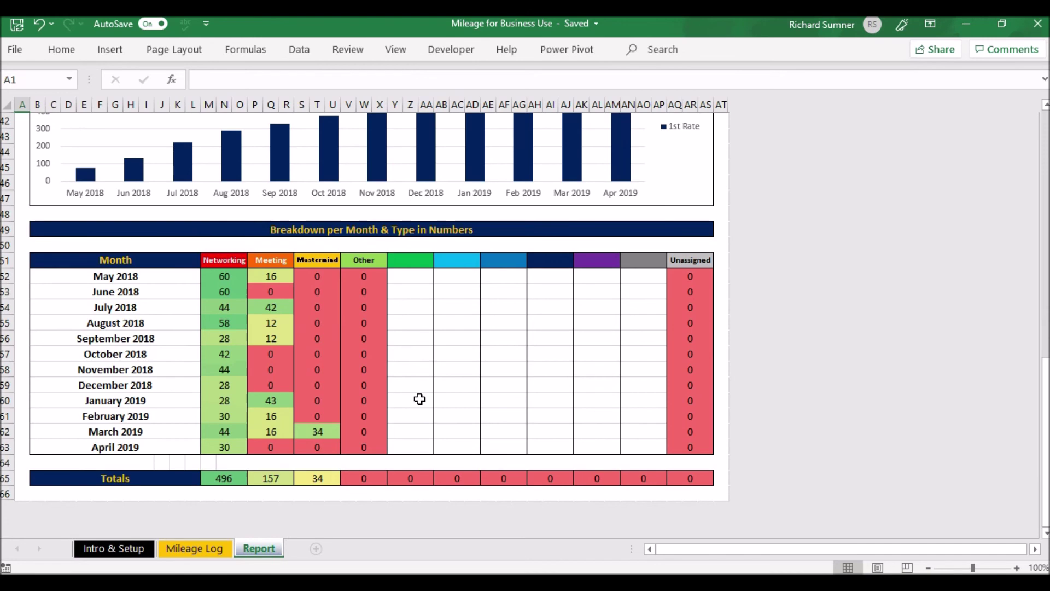
Step: Compare the report's numeric breakdown table with its charts and monthly miles and values, finishing at the start of the report
scroll(420, 399, up, 8)
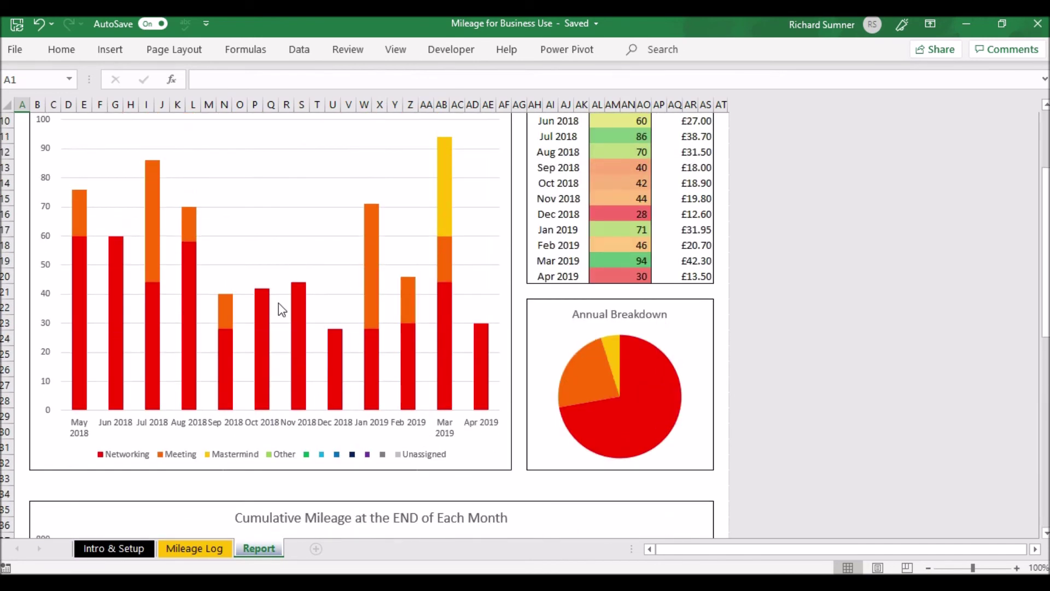
scroll(279, 309, down, 7)
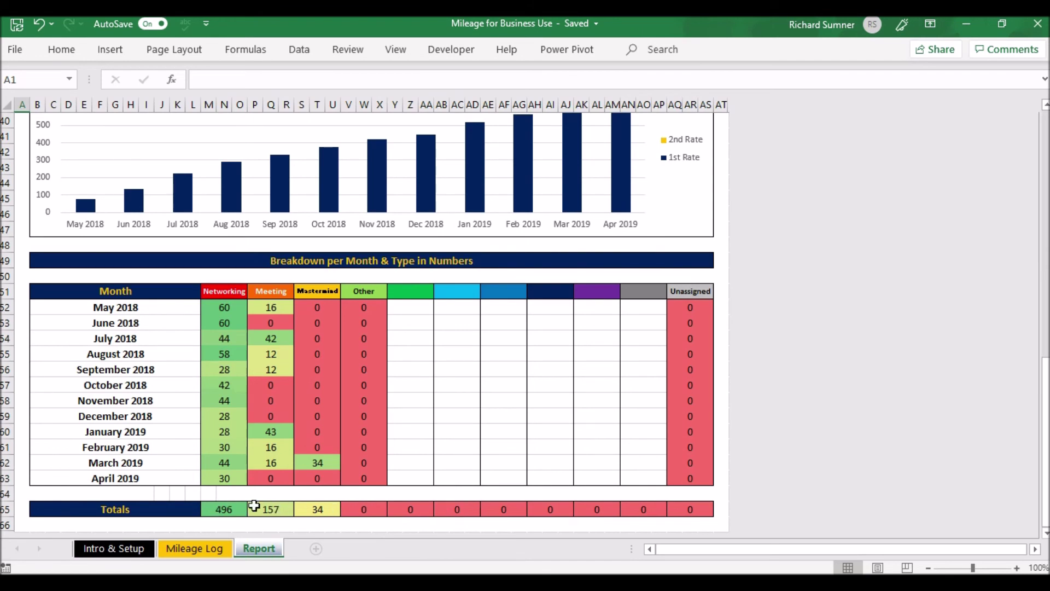
scroll(411, 298, up, 8)
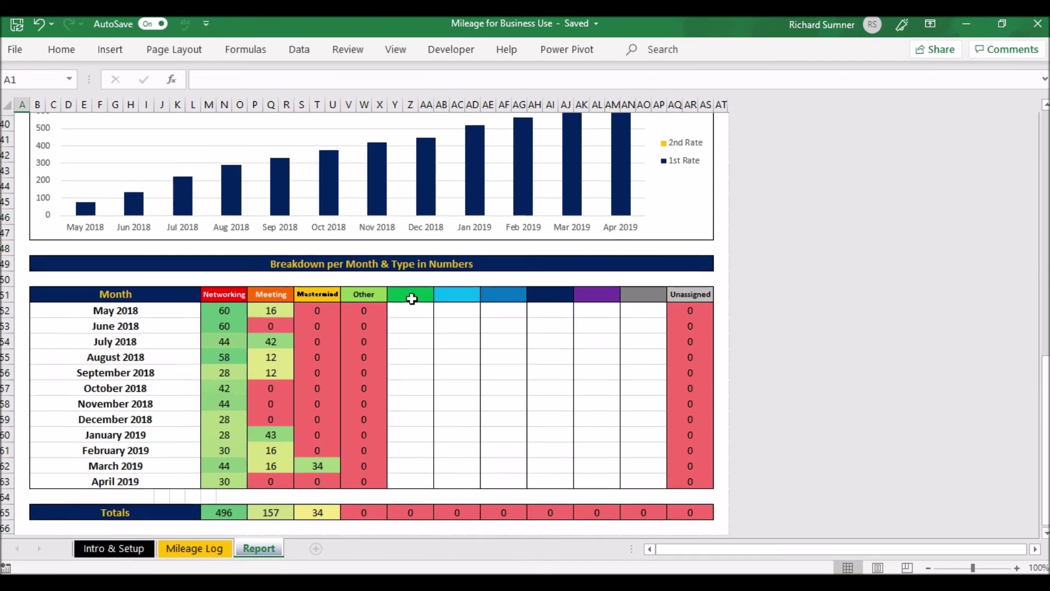
scroll(414, 305, up, 4)
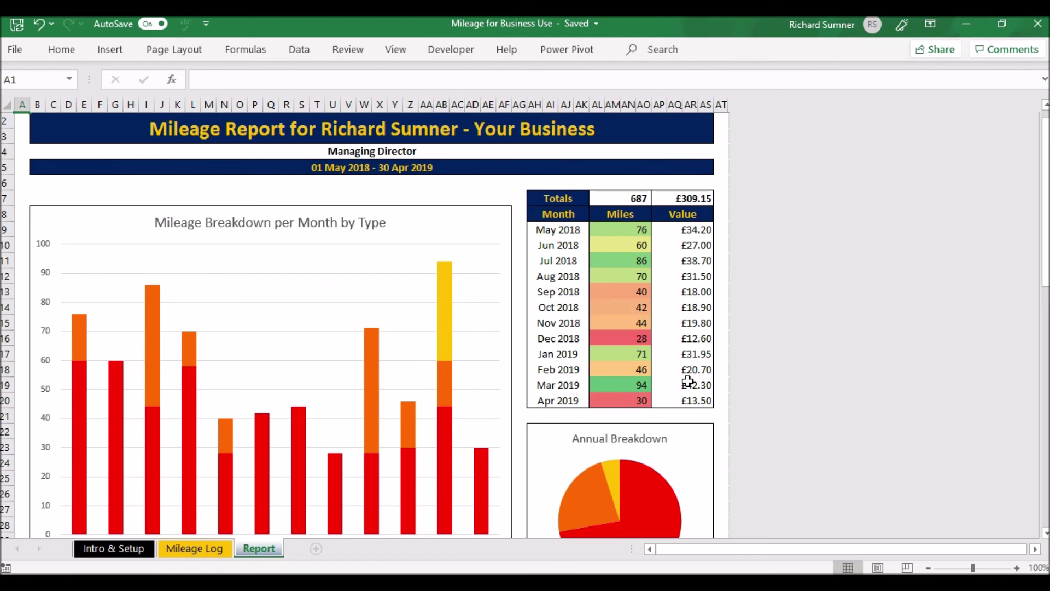
scroll(454, 312, down, 2)
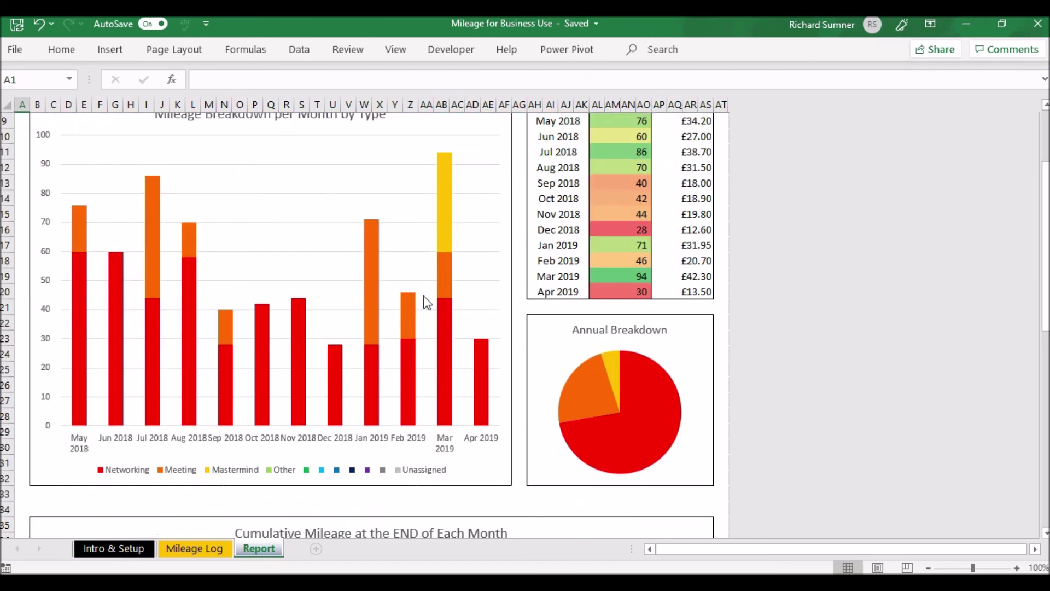
scroll(459, 438, down, 8)
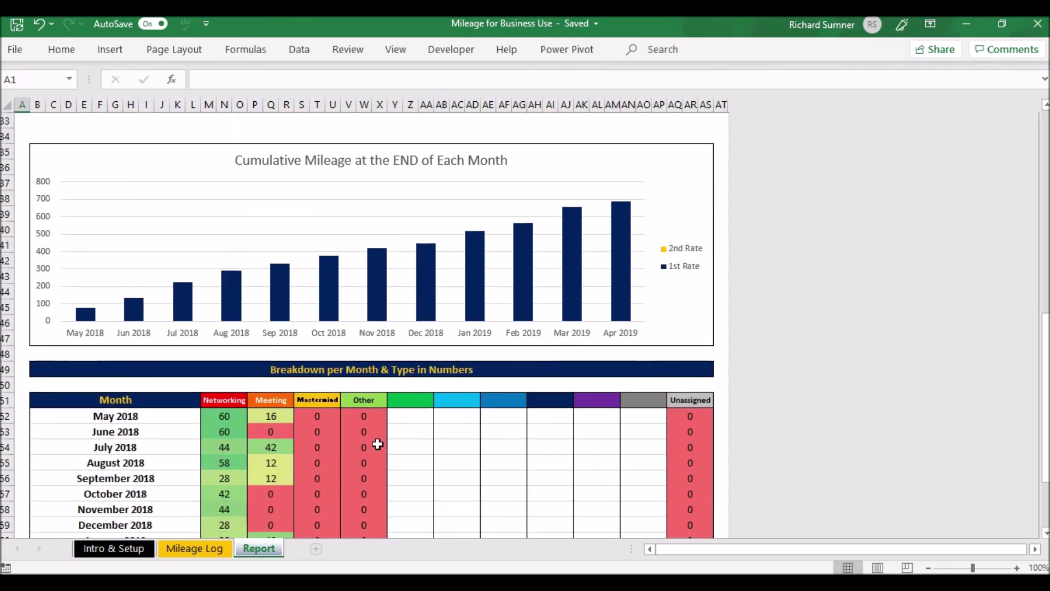
scroll(376, 443, up, 11)
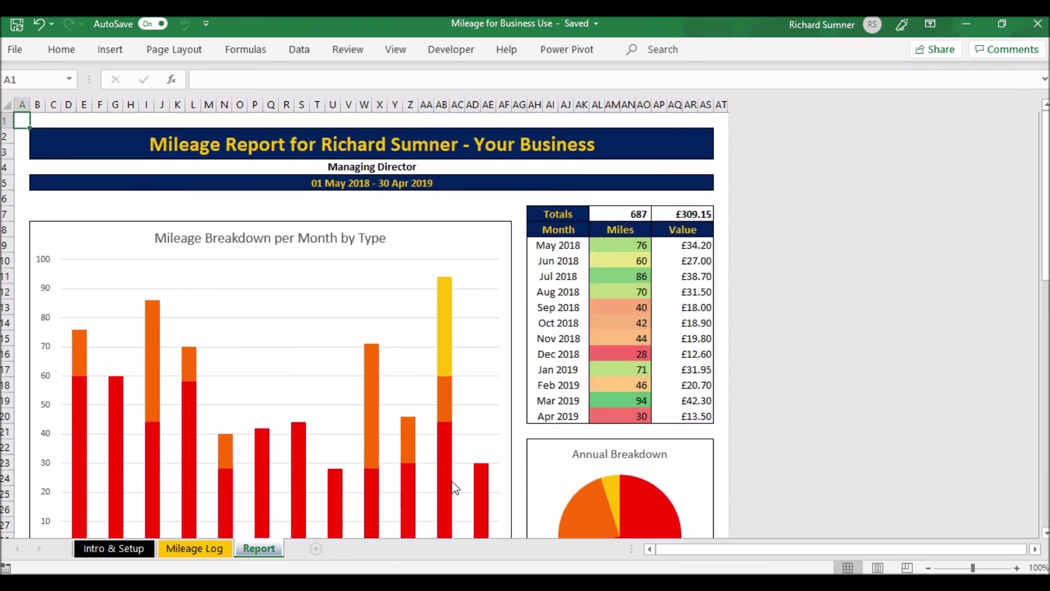
Step: Revisit the Mileage Log, Report and Intro & Setup sheets in turn, finishing on Intro & Setup
click(181, 547)
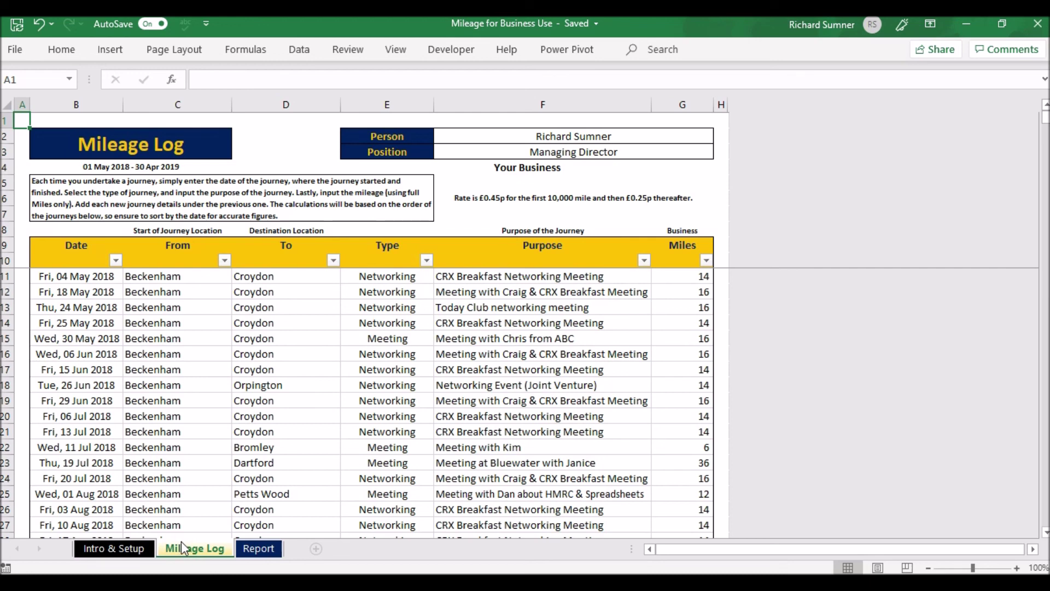
click(254, 549)
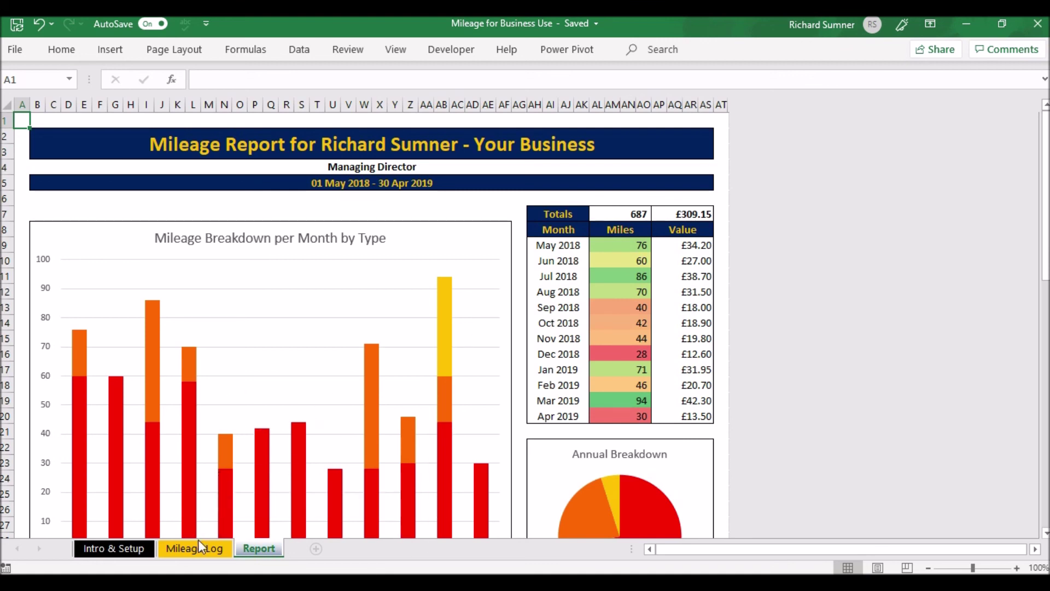
click(142, 549)
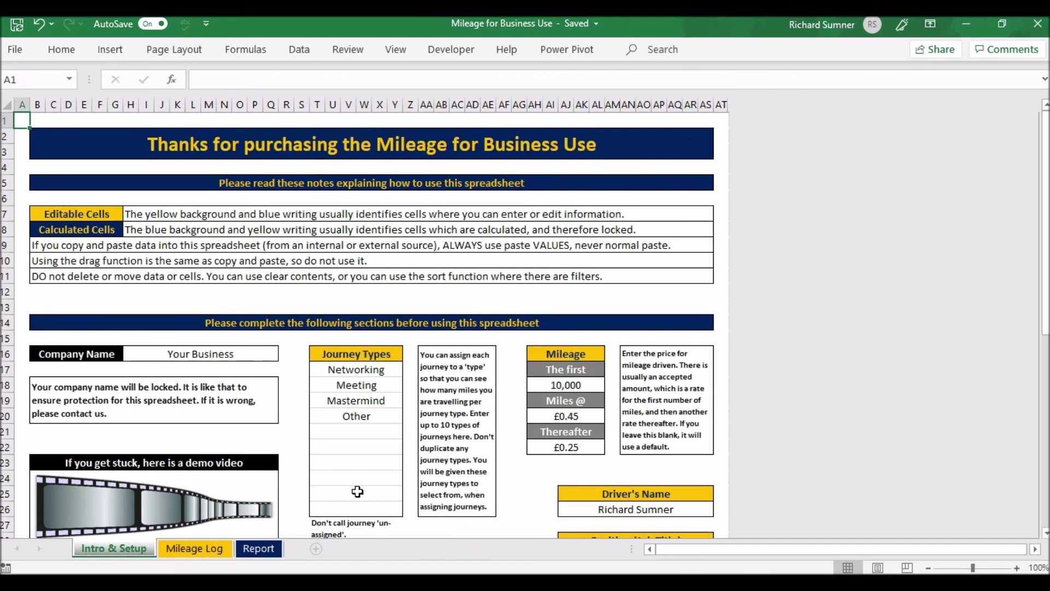
click(256, 549)
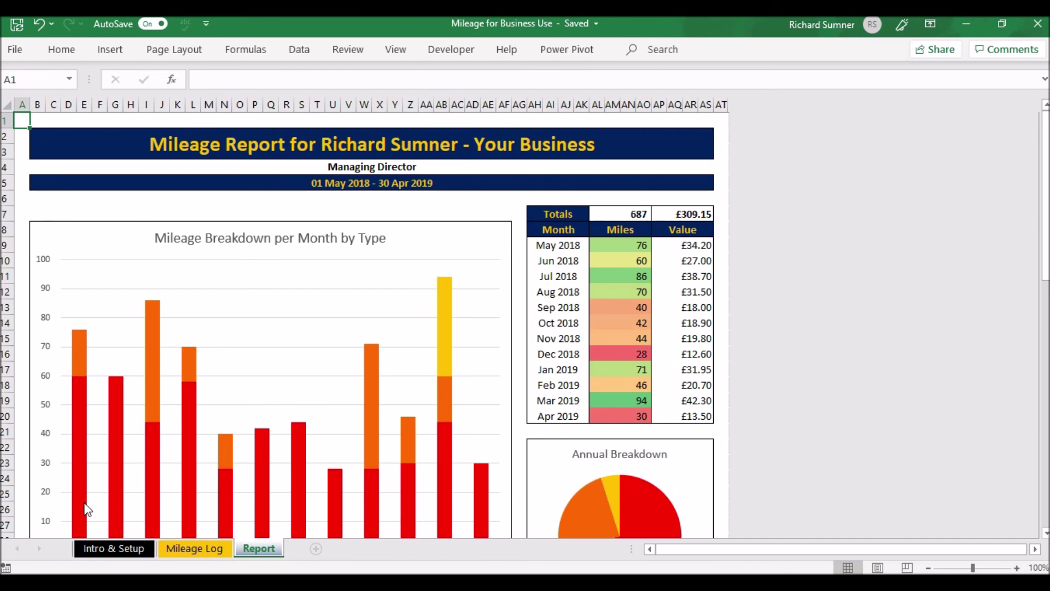
click(94, 547)
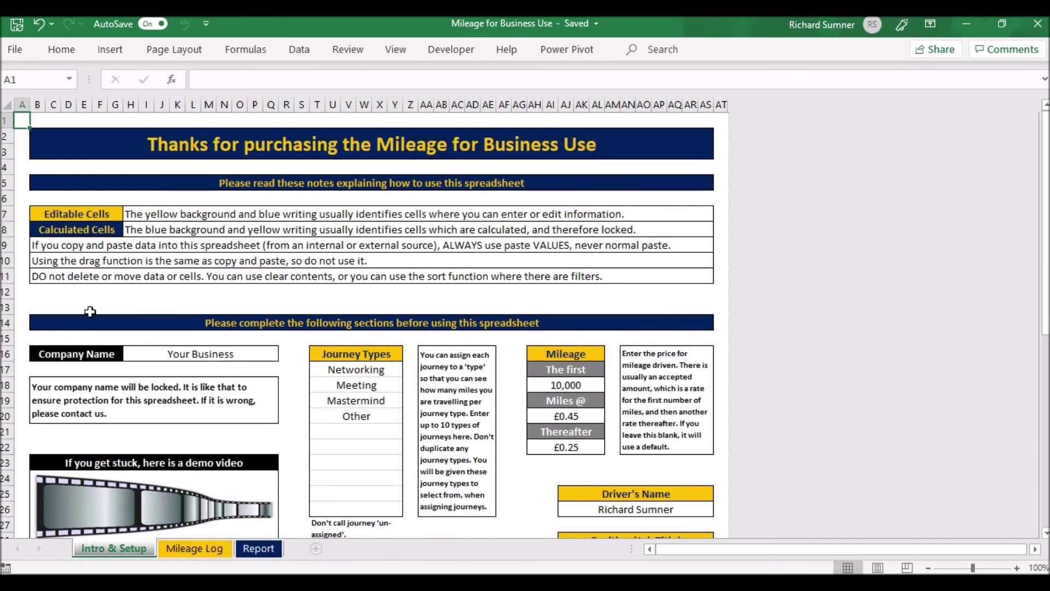